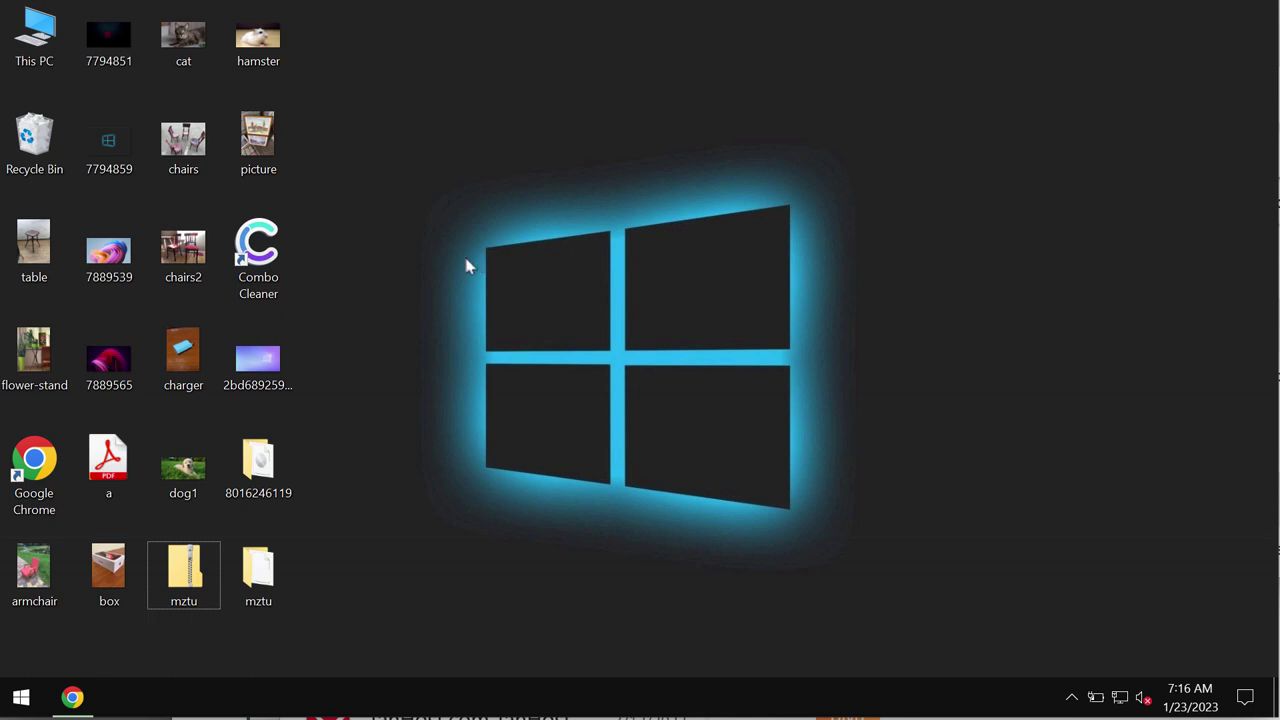
- Open and close the picture, hamster, cat and 7889565 photos to check they display
double_click(230, 130)
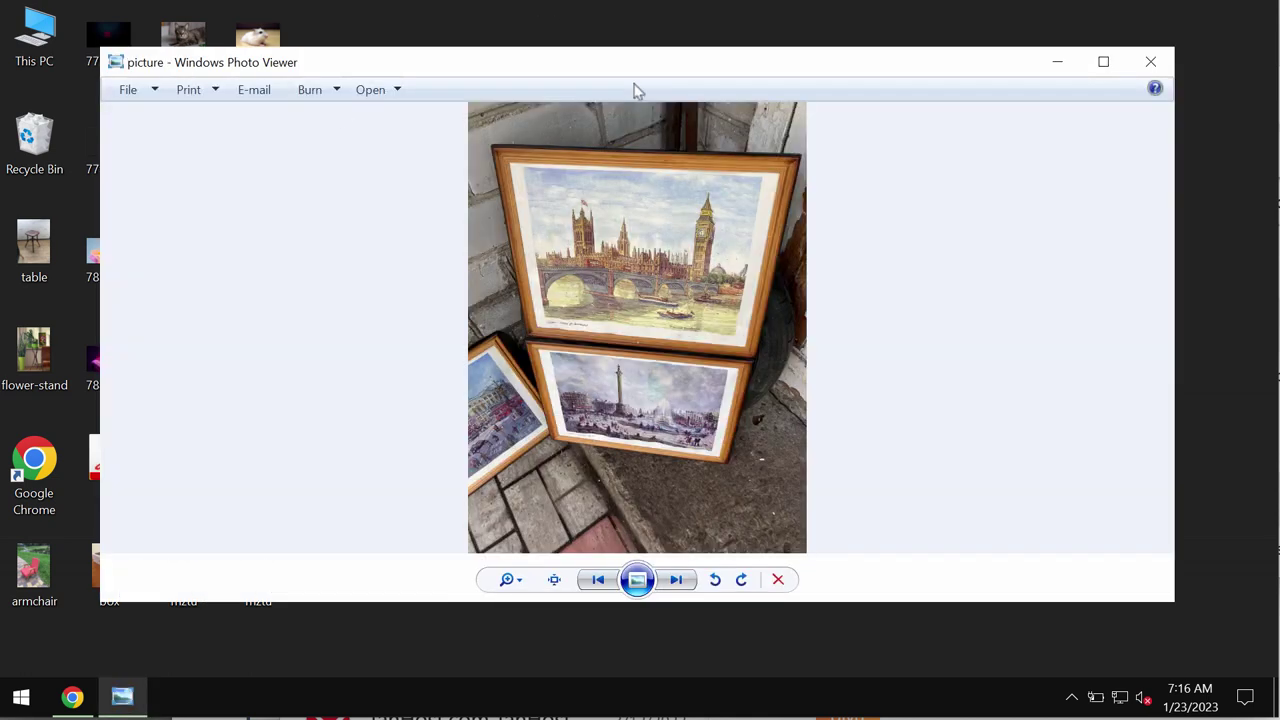
click(1150, 62)
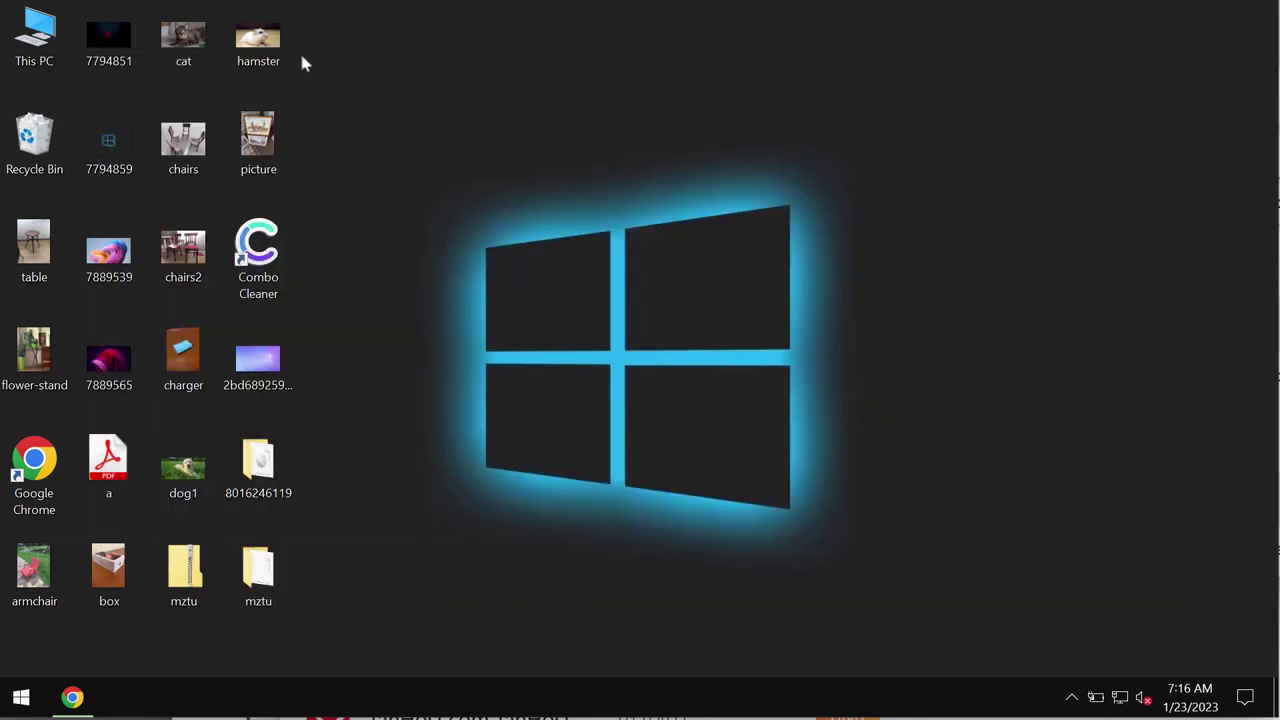
double_click(258, 40)
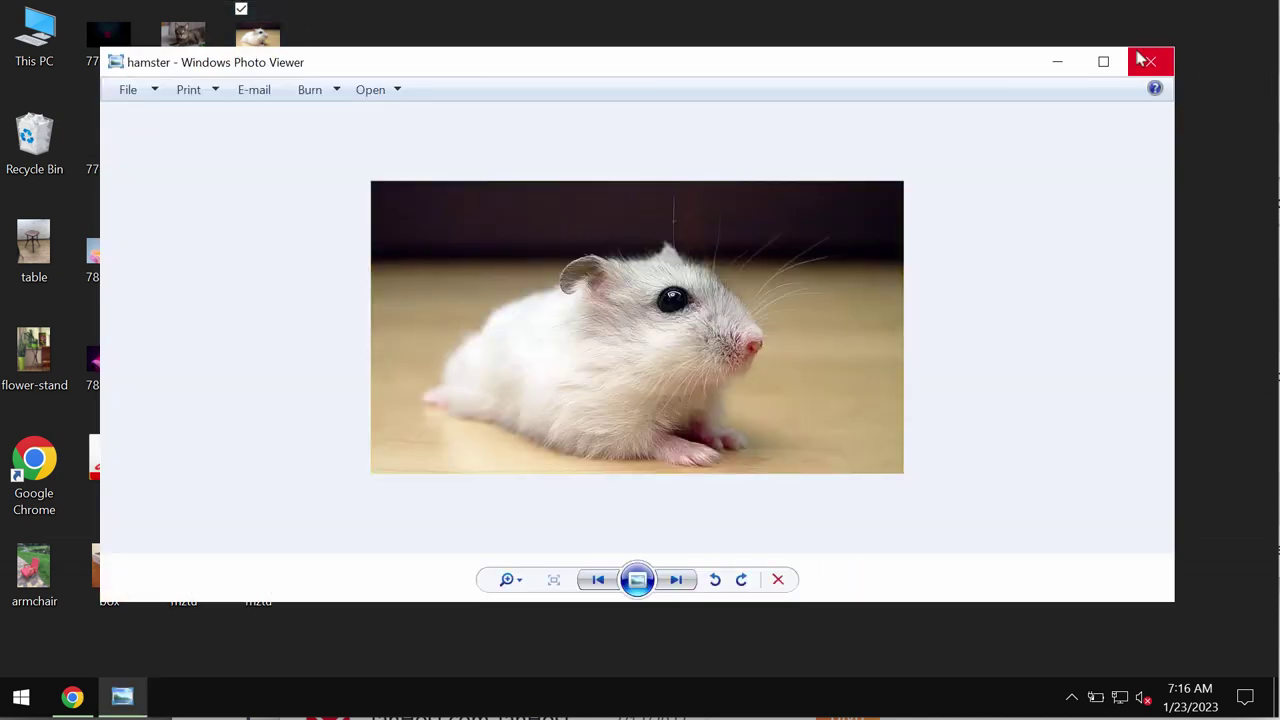
click(1150, 62)
double_click(172, 24)
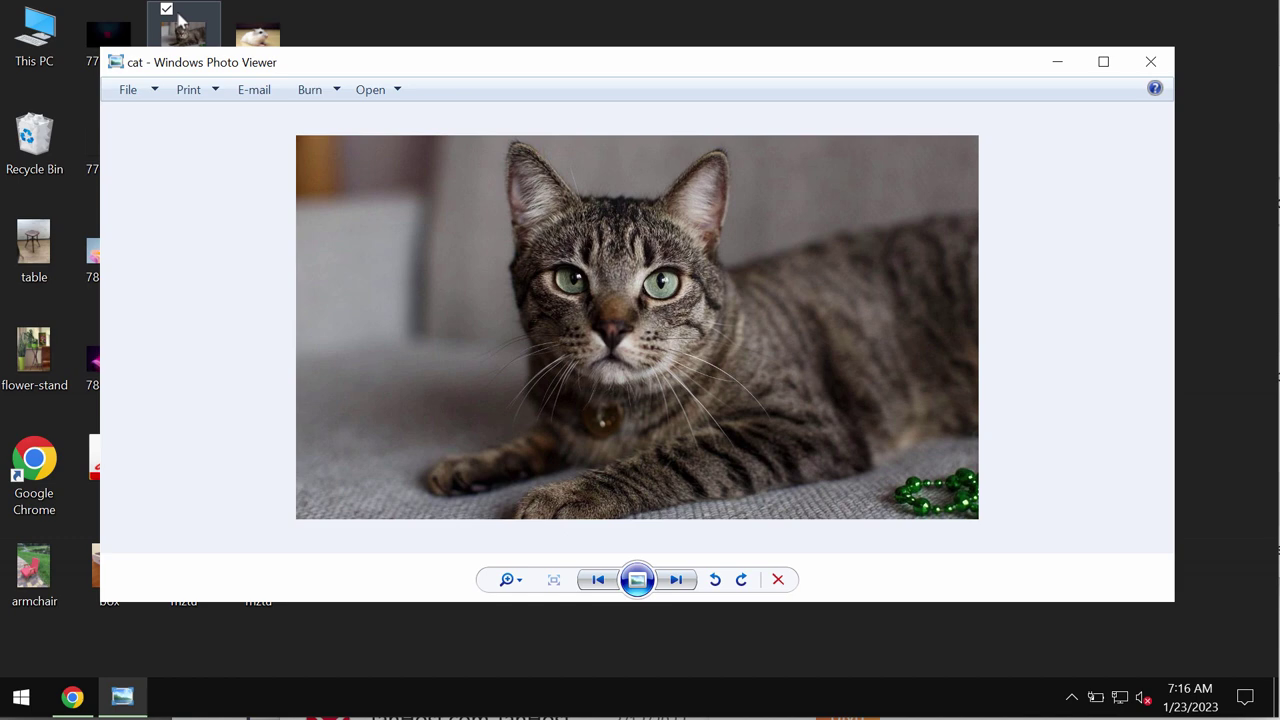
click(1151, 60)
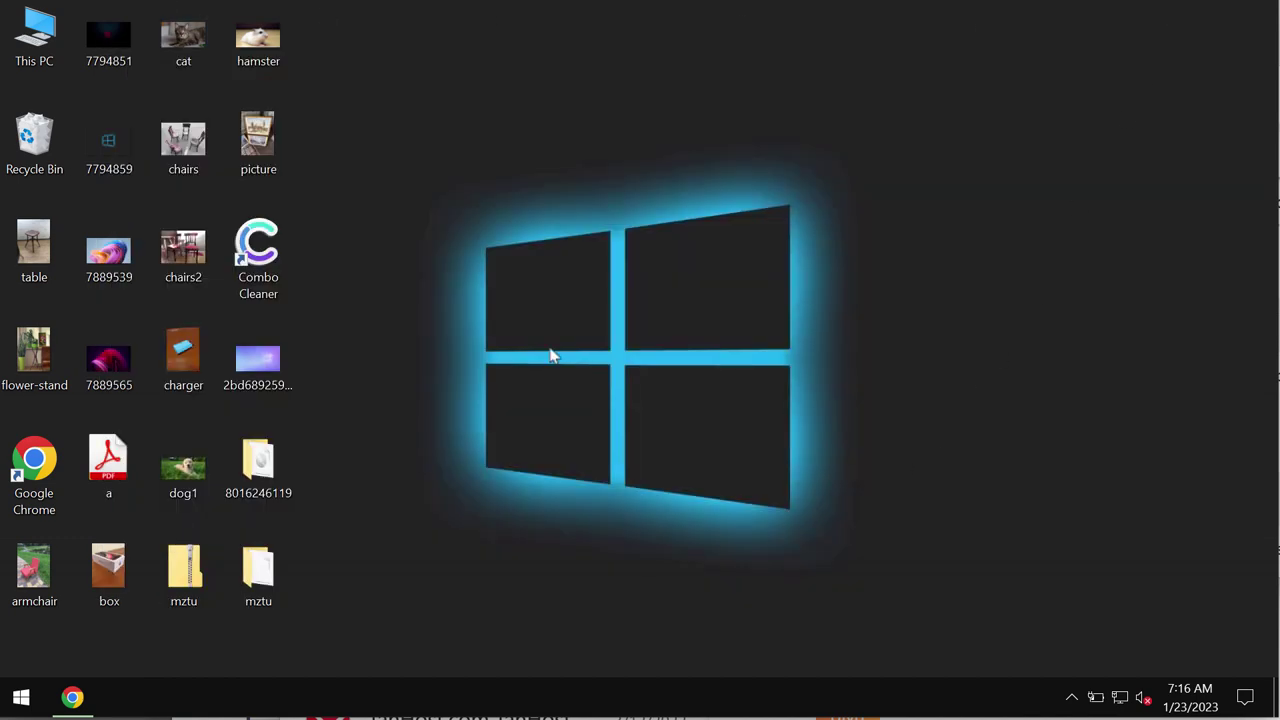
double_click(123, 348)
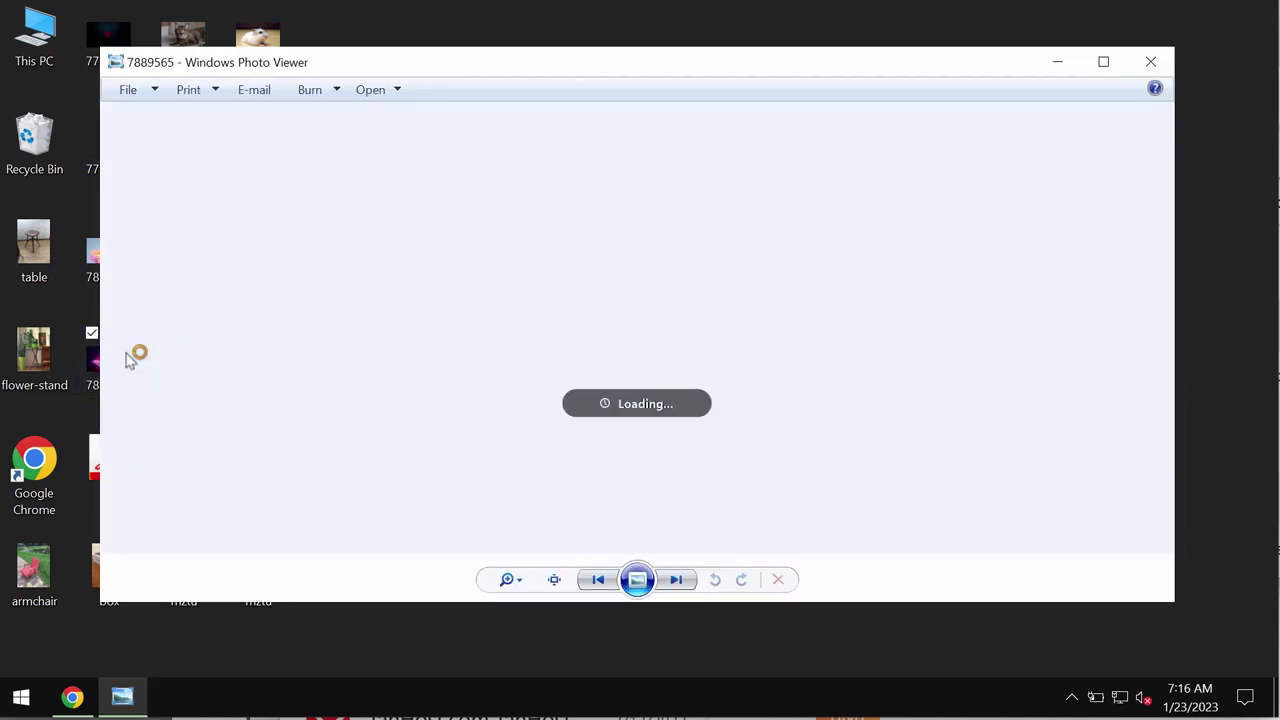
click(1150, 62)
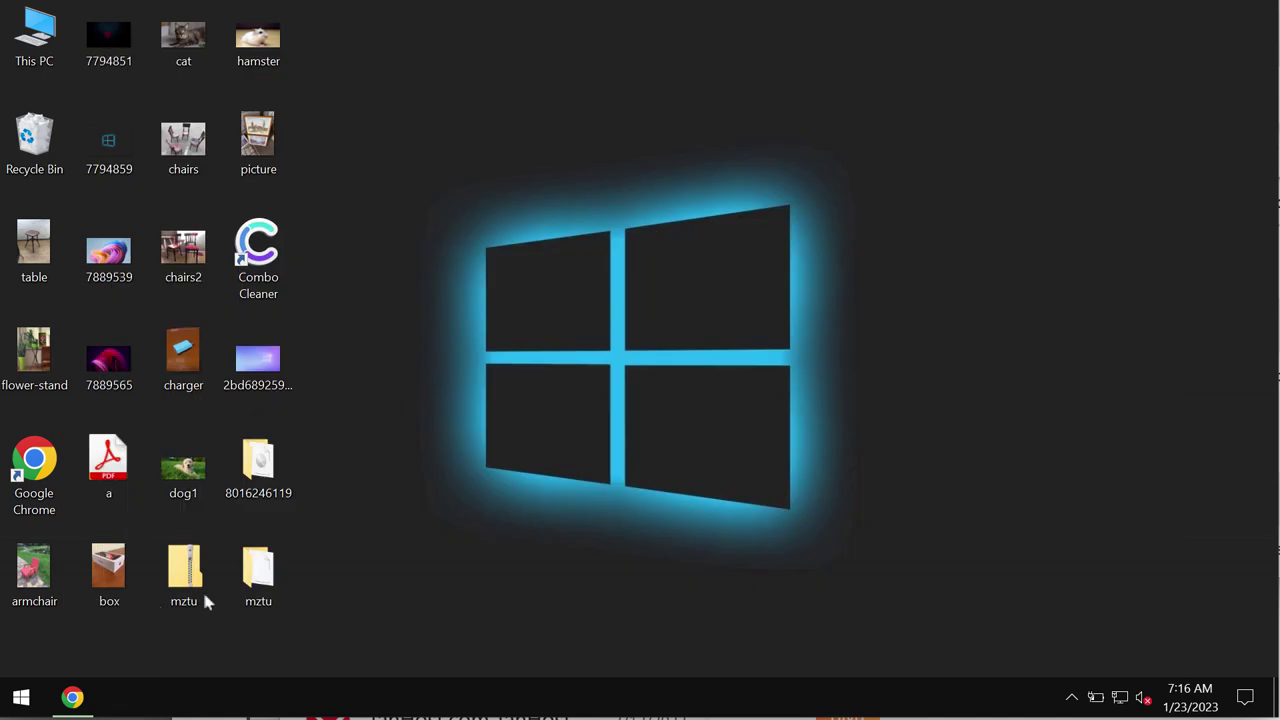
- Run the 703 KB application in the second mztu folder twice, closing the folder each time
double_click(257, 570)
double_click(469, 178)
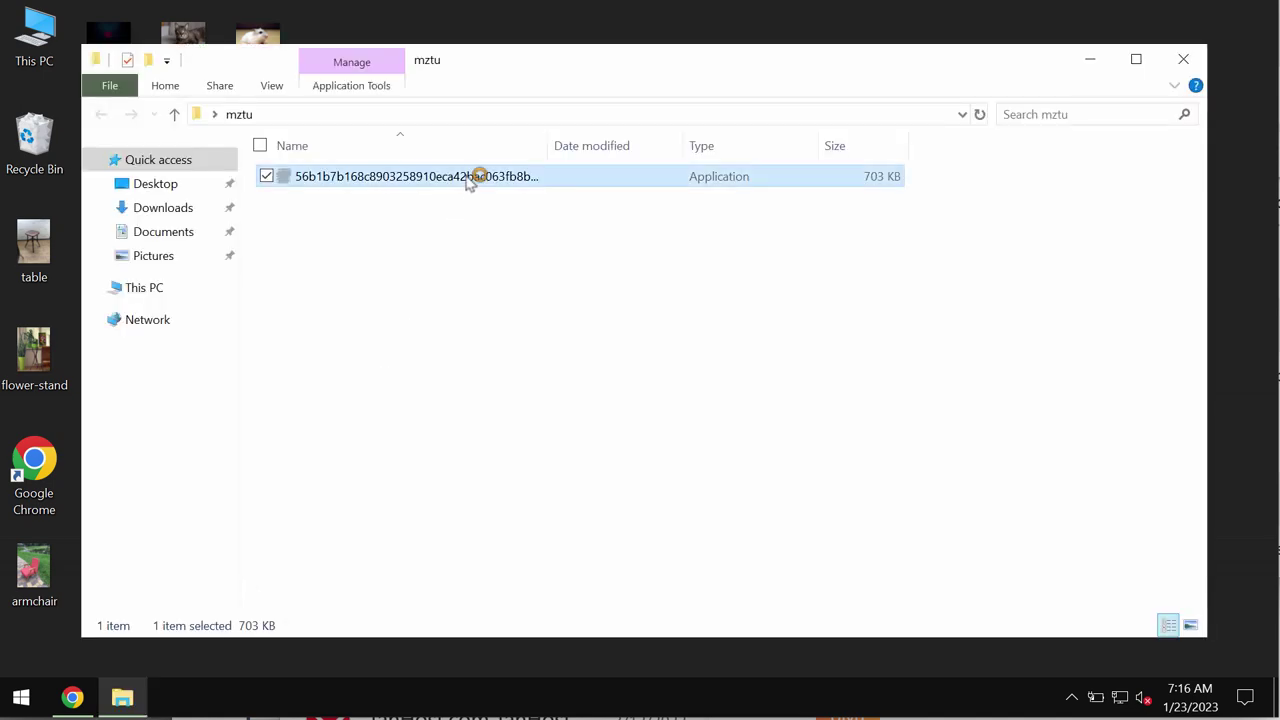
click(1195, 60)
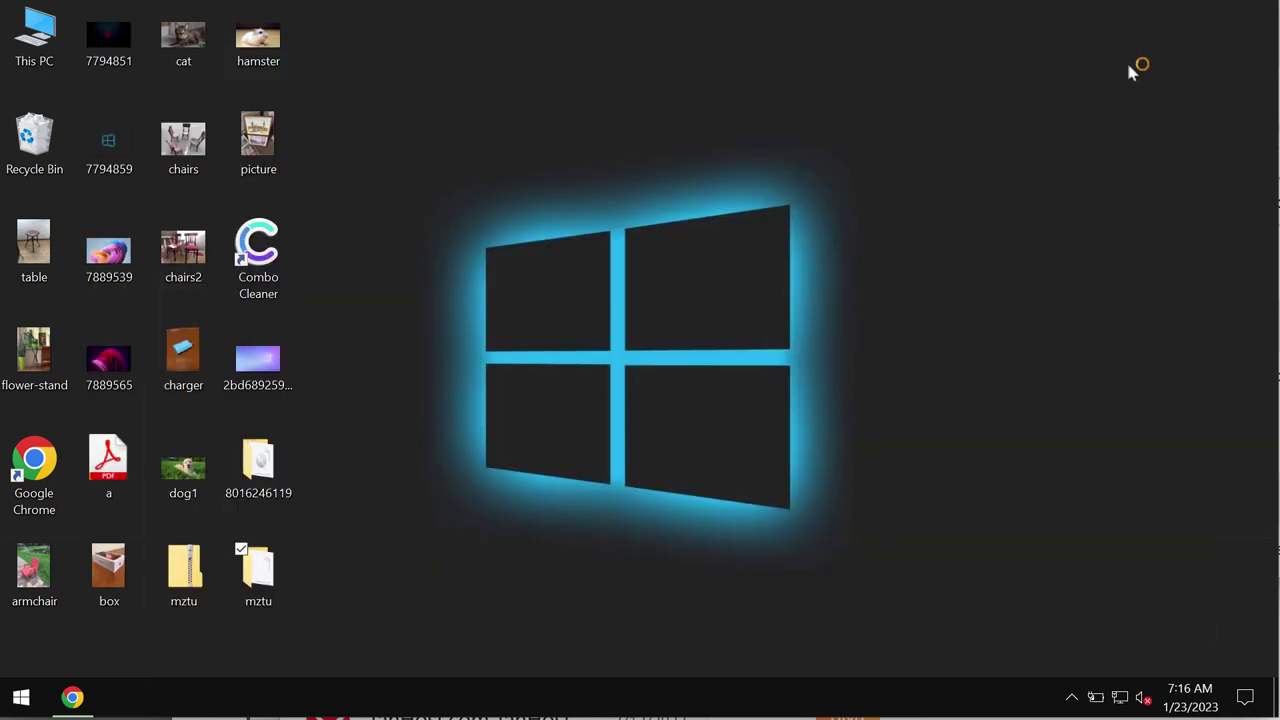
double_click(268, 572)
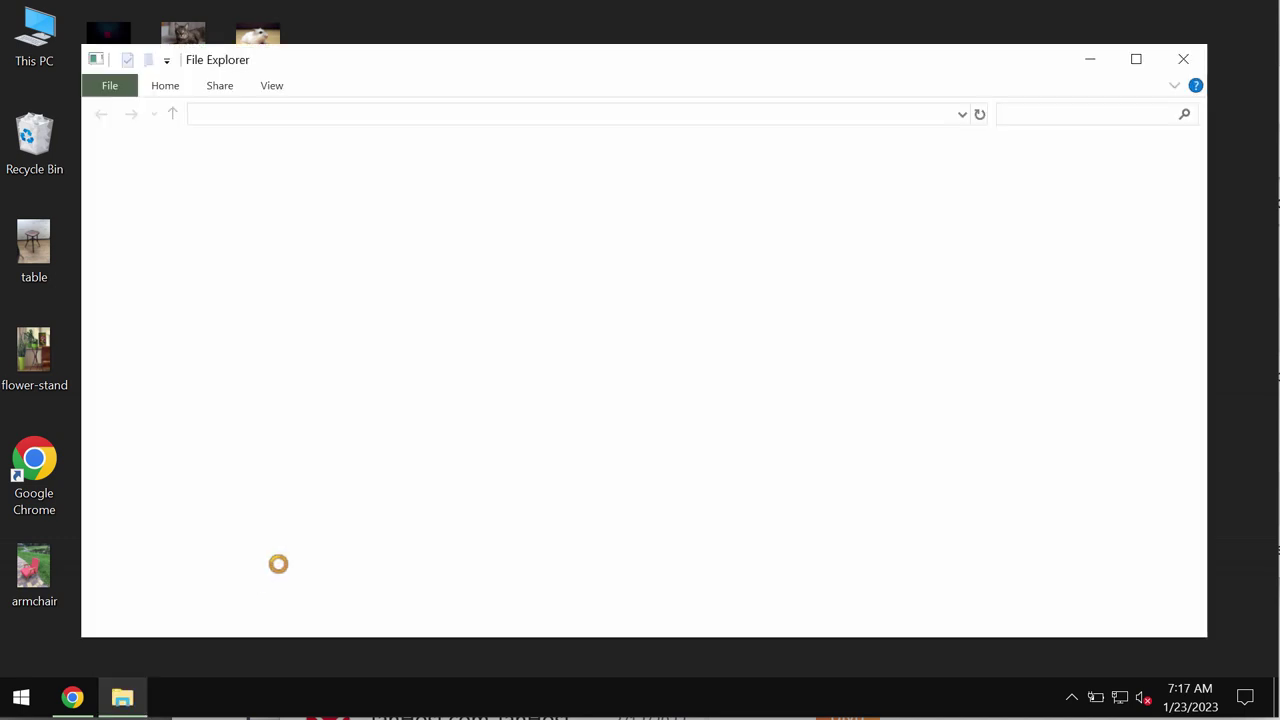
double_click(425, 180)
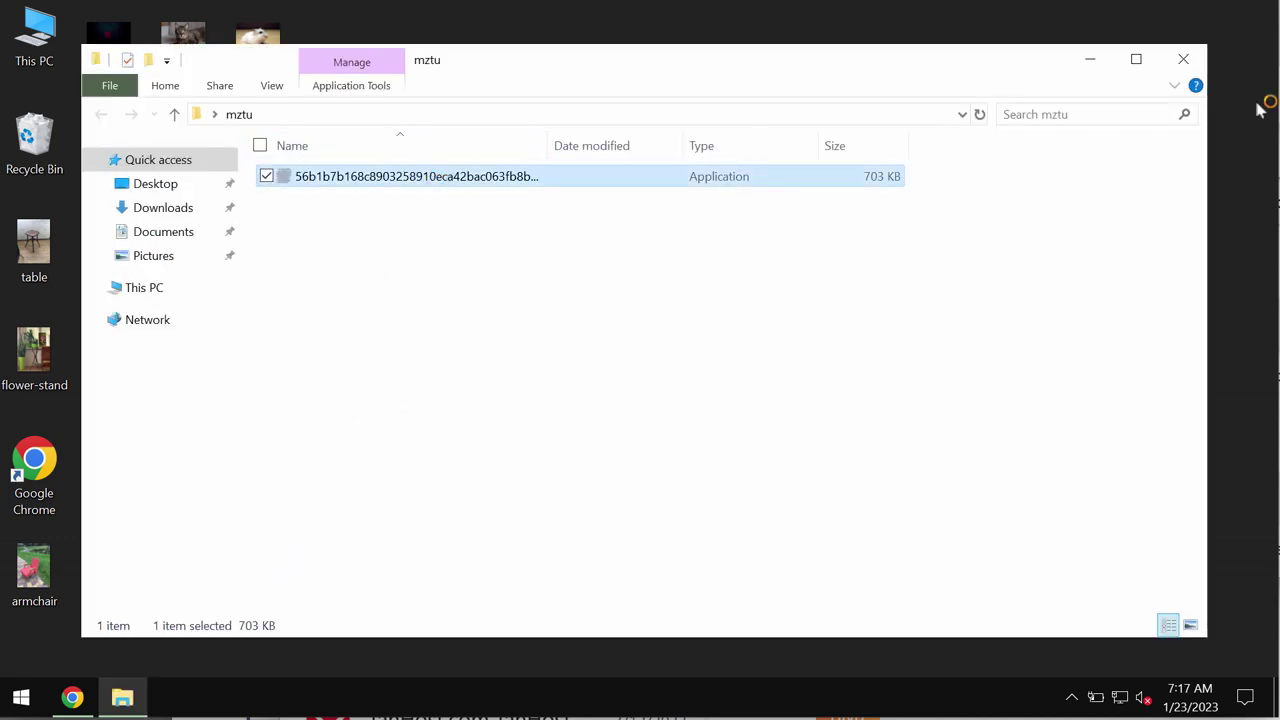
click(1178, 59)
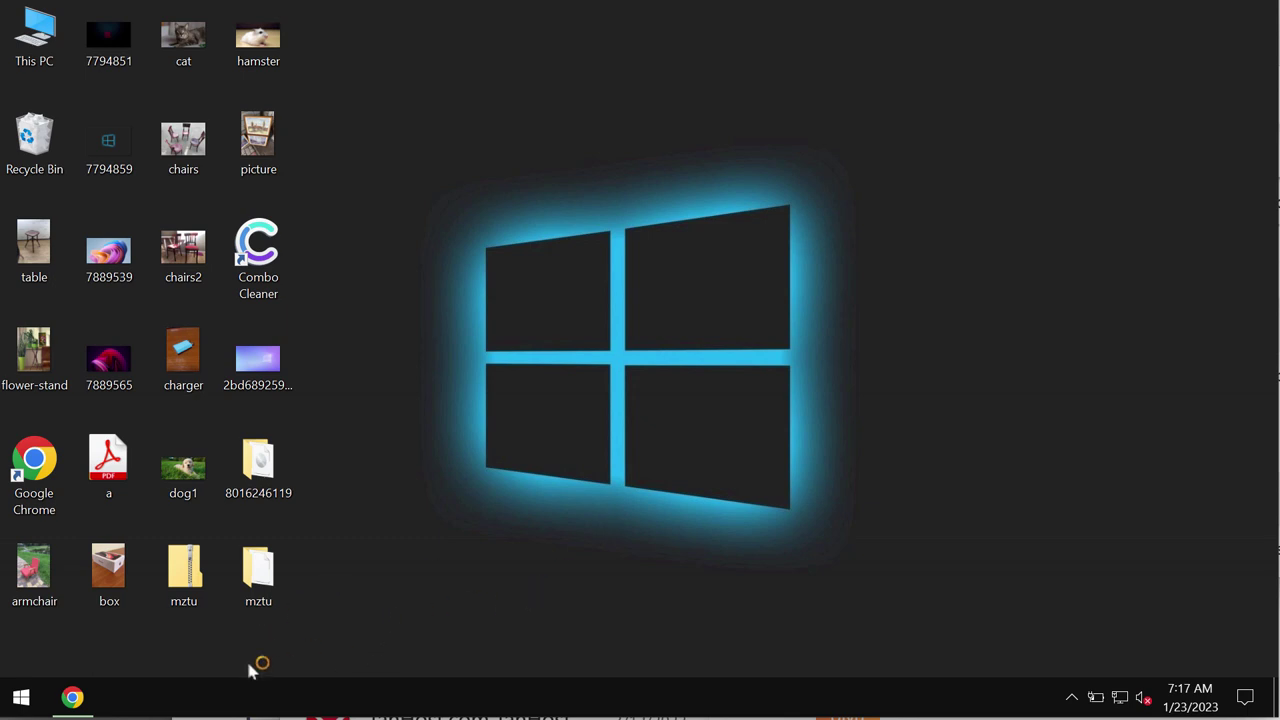
- Sign out of Windows from the Start button's power menu and sign back in
right_click(30, 700)
mouse_move(110, 650)
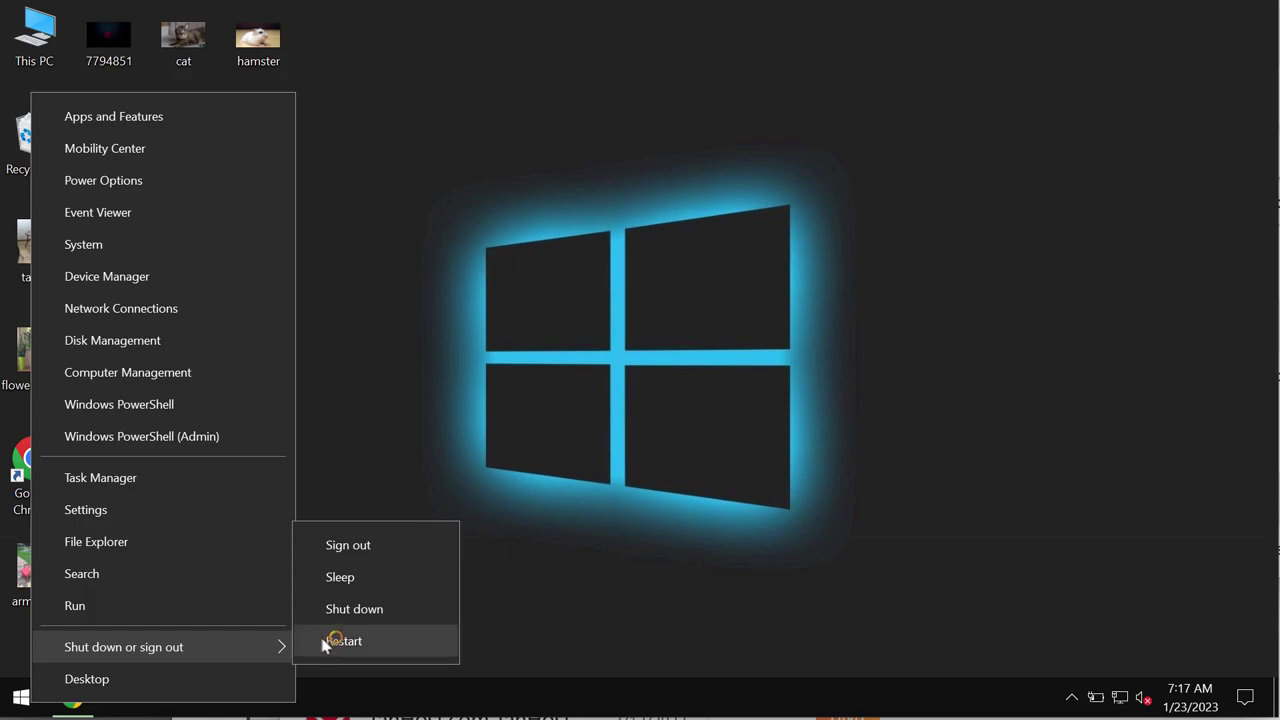
click(360, 549)
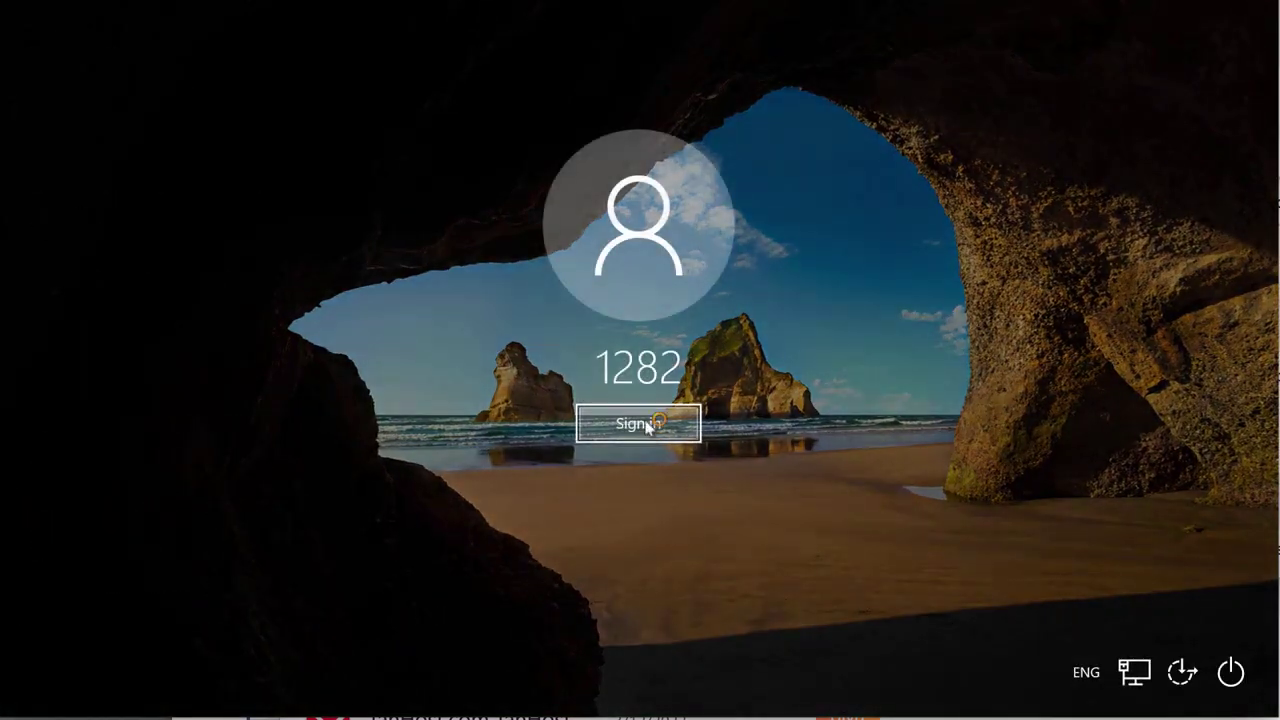
click(648, 424)
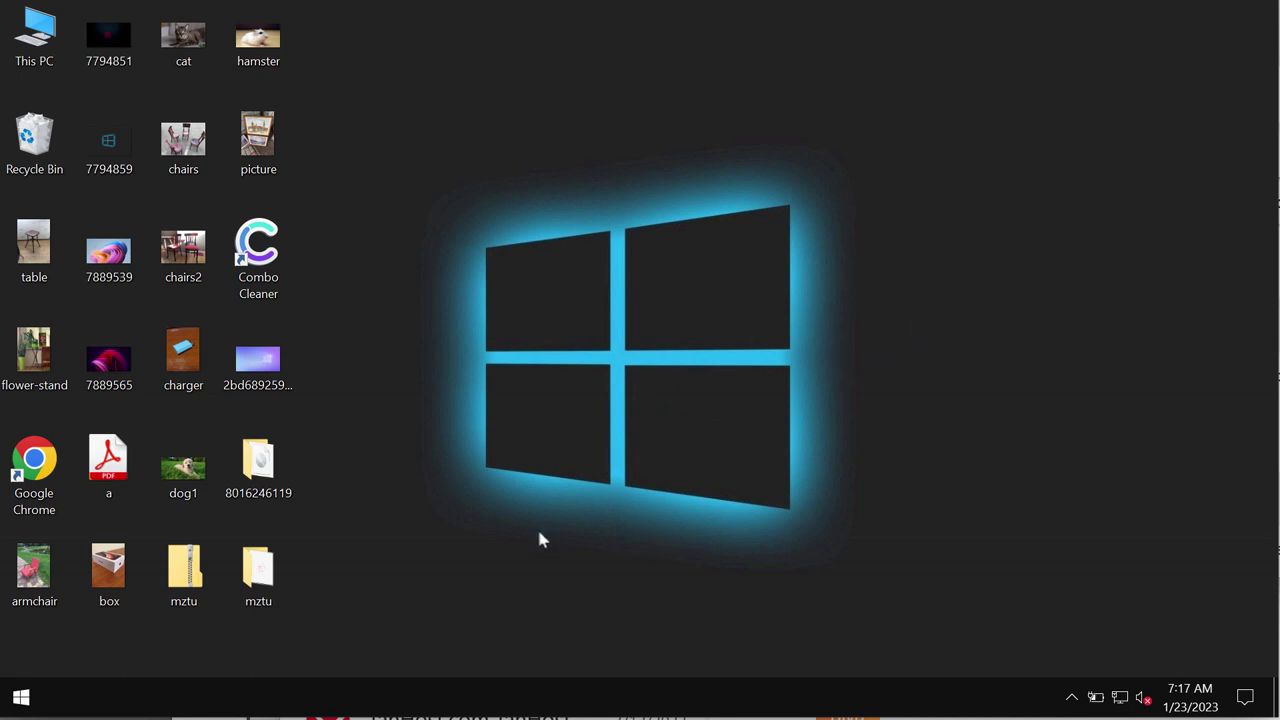
- Check the mztu folder, then try opening picture.jpg.mztu and dismiss the can't-open message
double_click(258, 570)
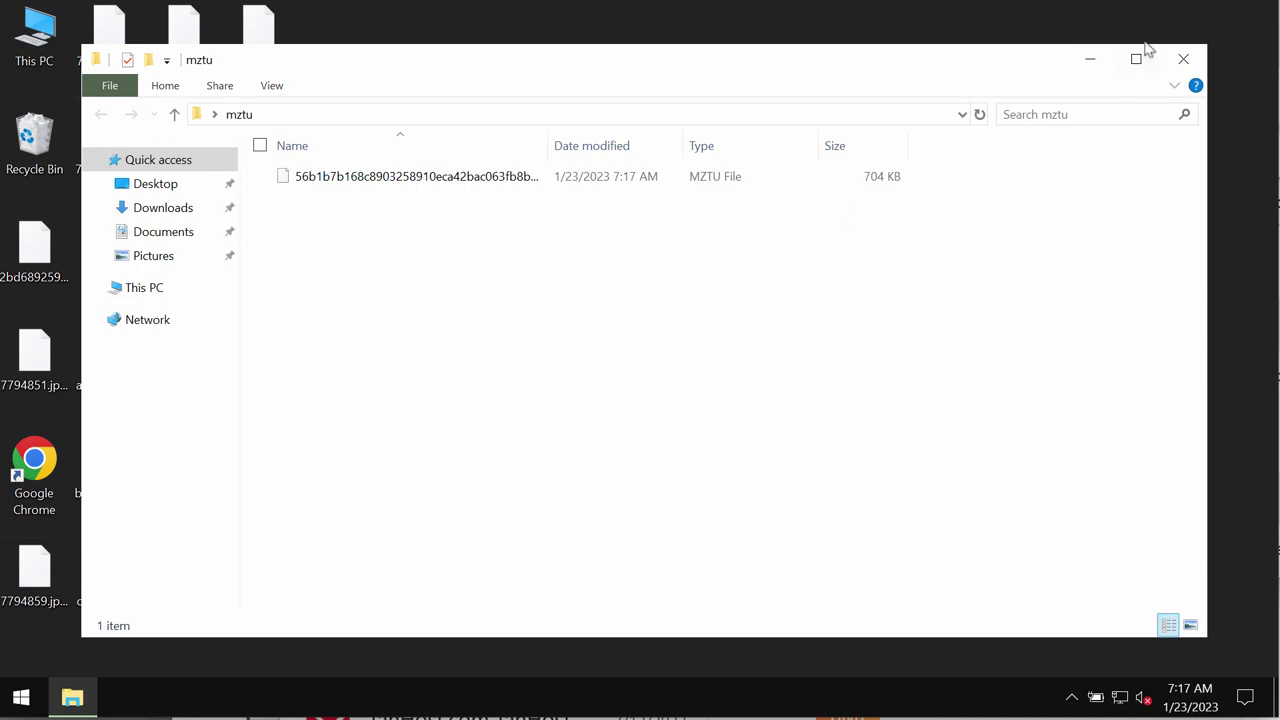
click(1182, 59)
double_click(265, 148)
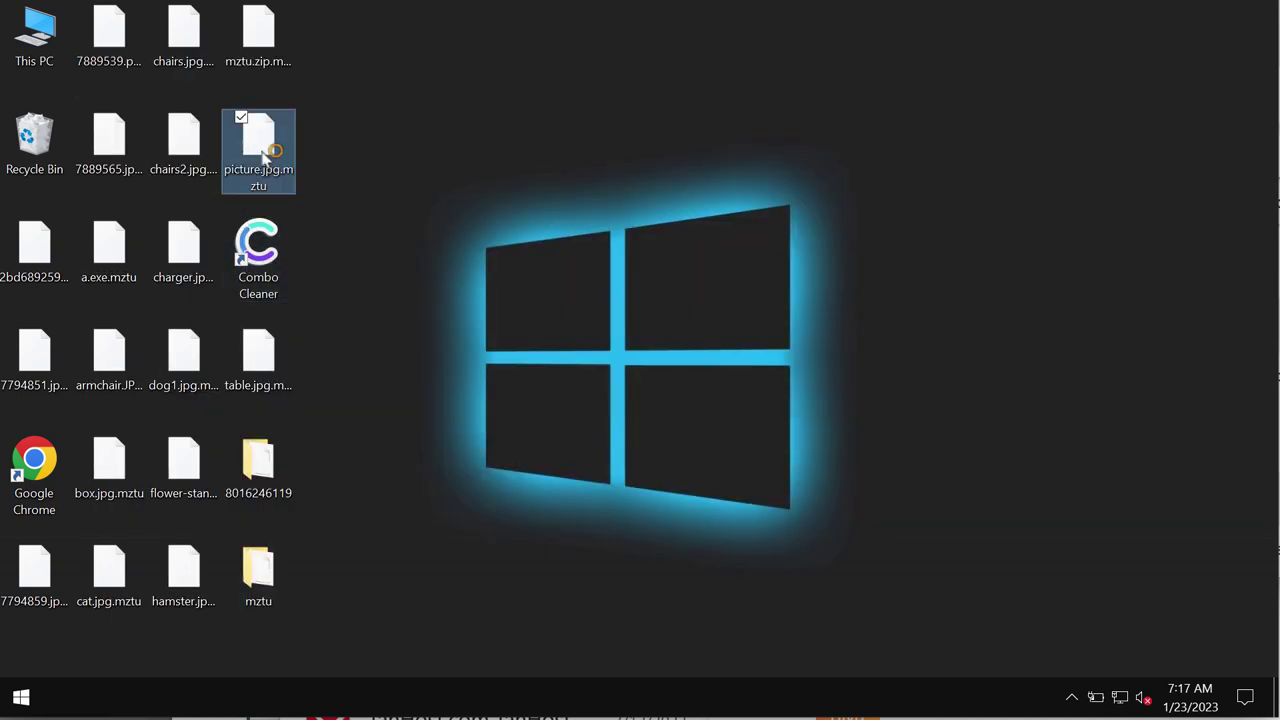
click(1015, 421)
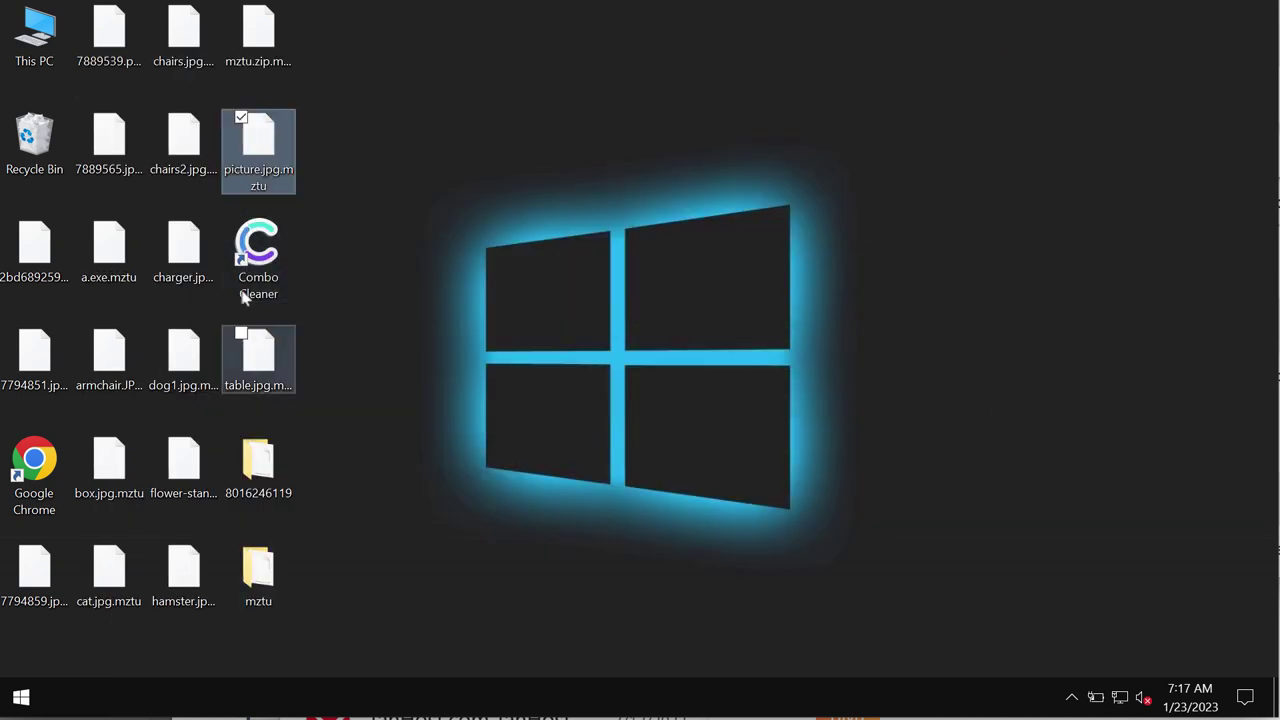
click(205, 160)
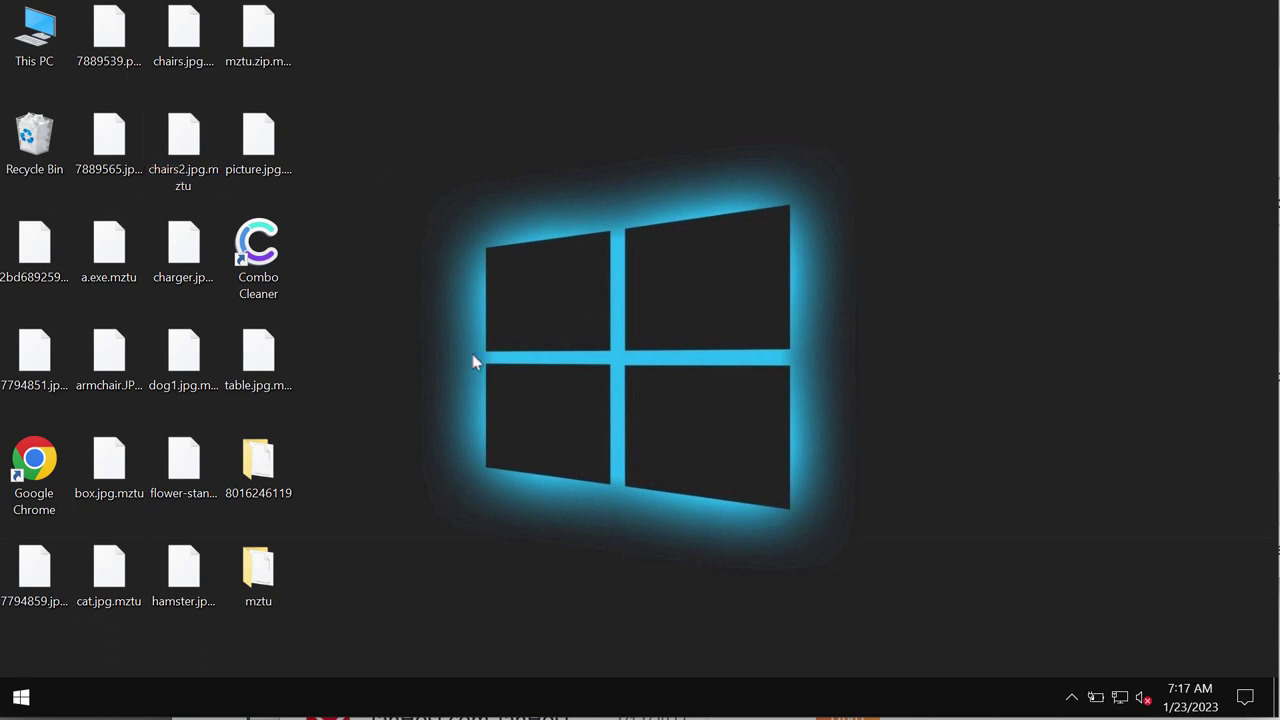
- Try opening charger.jpg.mztu, dismiss the error, and launch Google Chrome
click(210, 255)
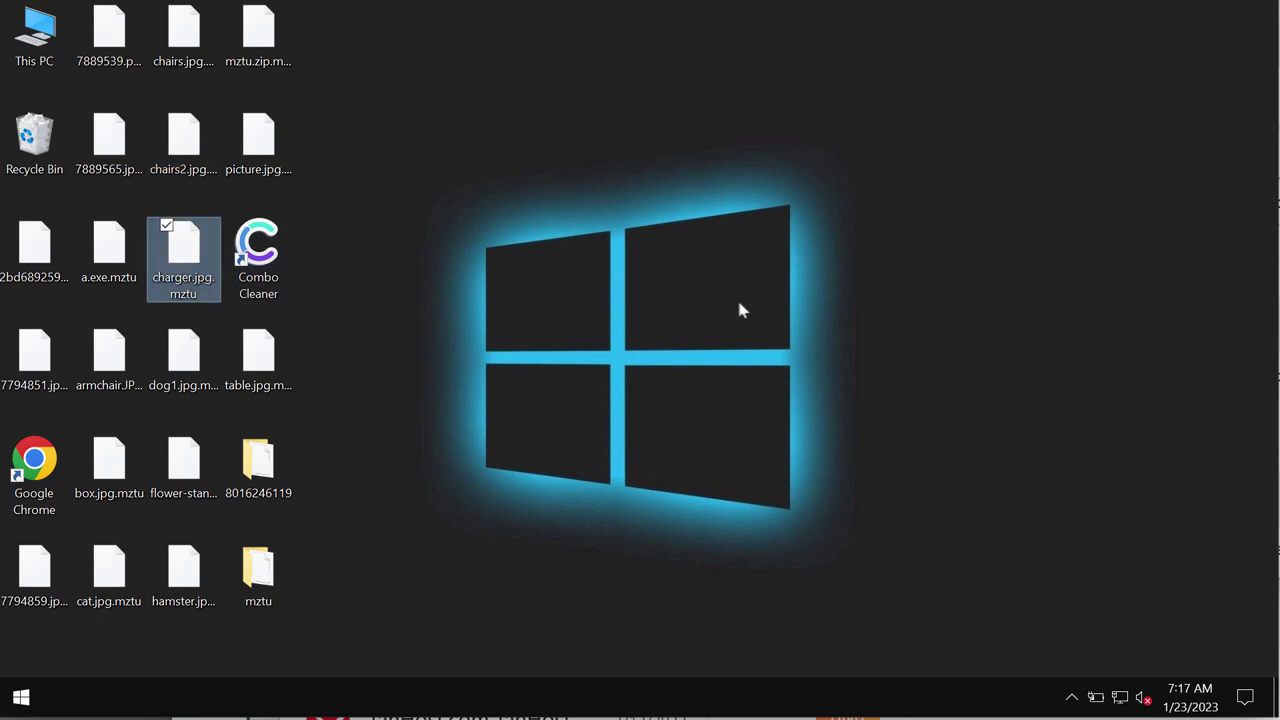
double_click(195, 255)
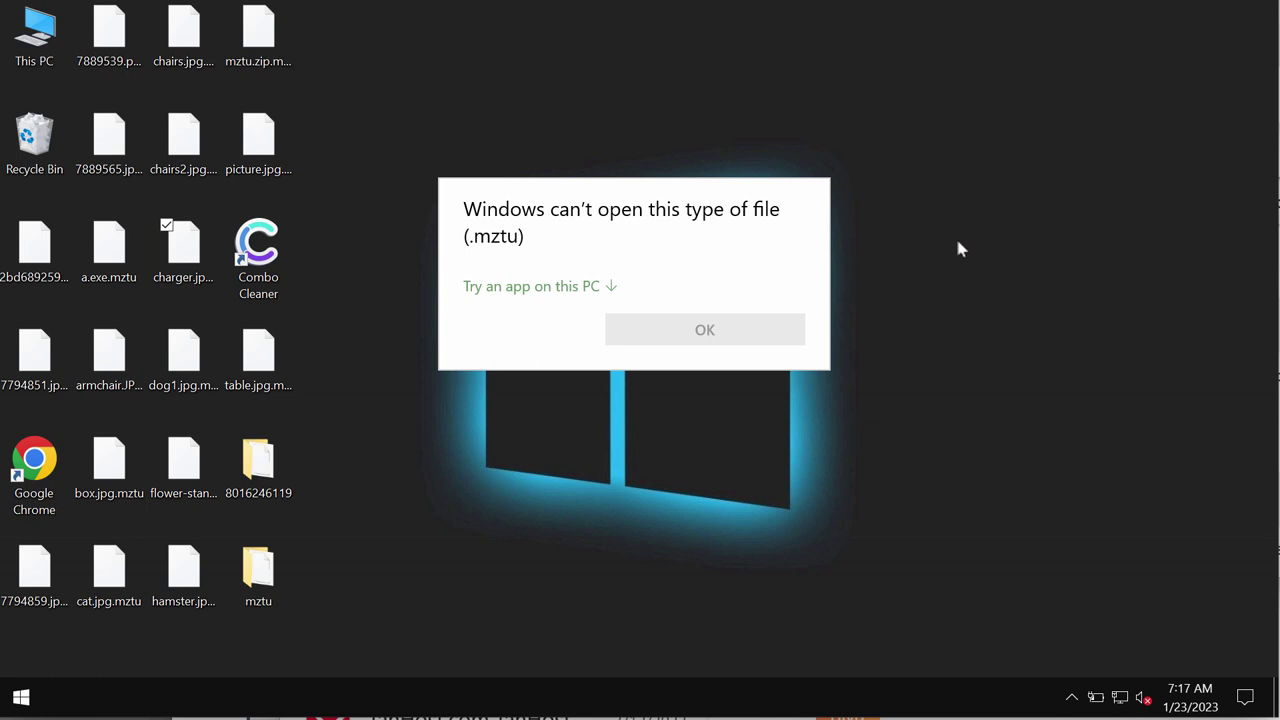
click(1065, 317)
click(33, 465)
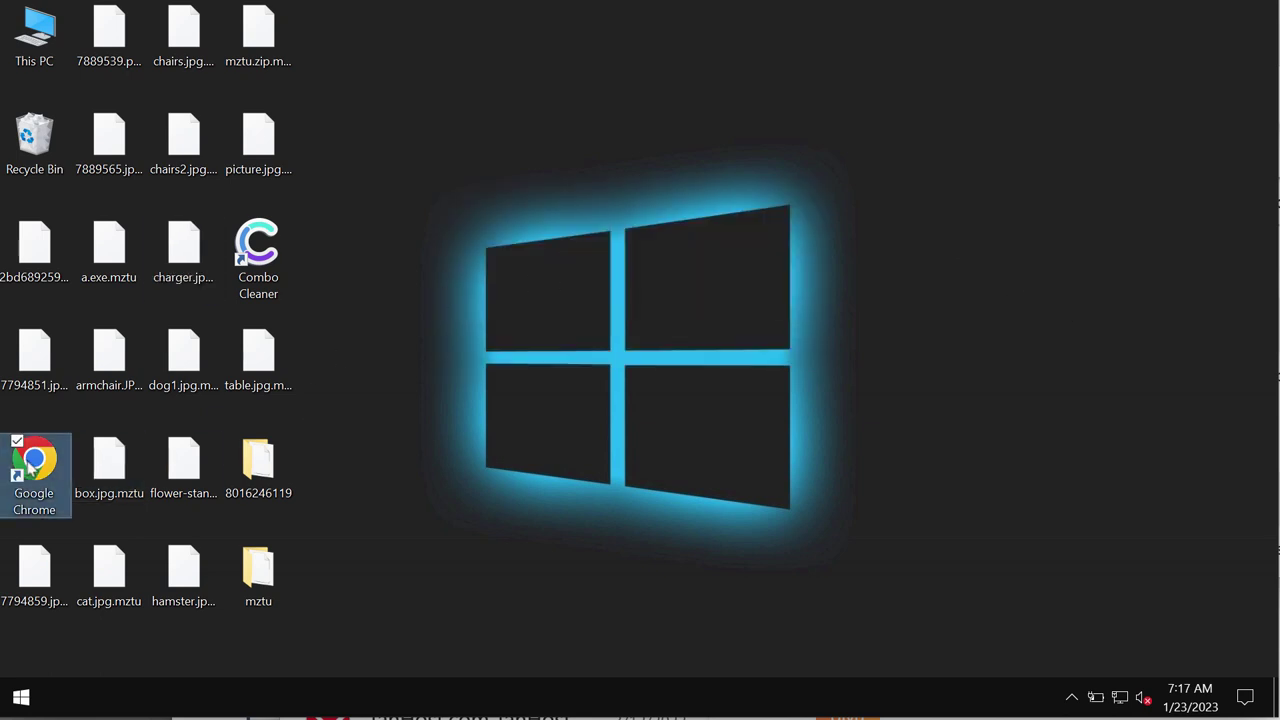
double_click(33, 465)
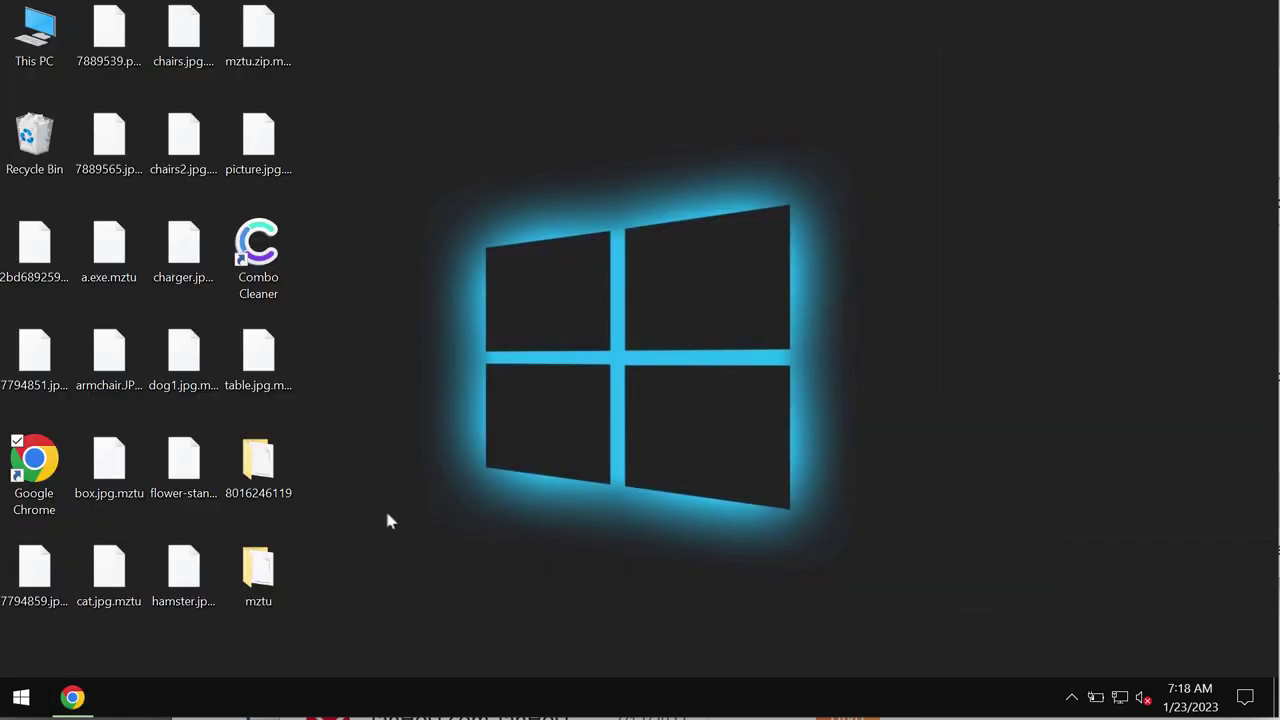
- Load combocleaner.com from Chrome's shortcut tile, maximize the window, then minimize Chrome
click(72, 697)
click(291, 497)
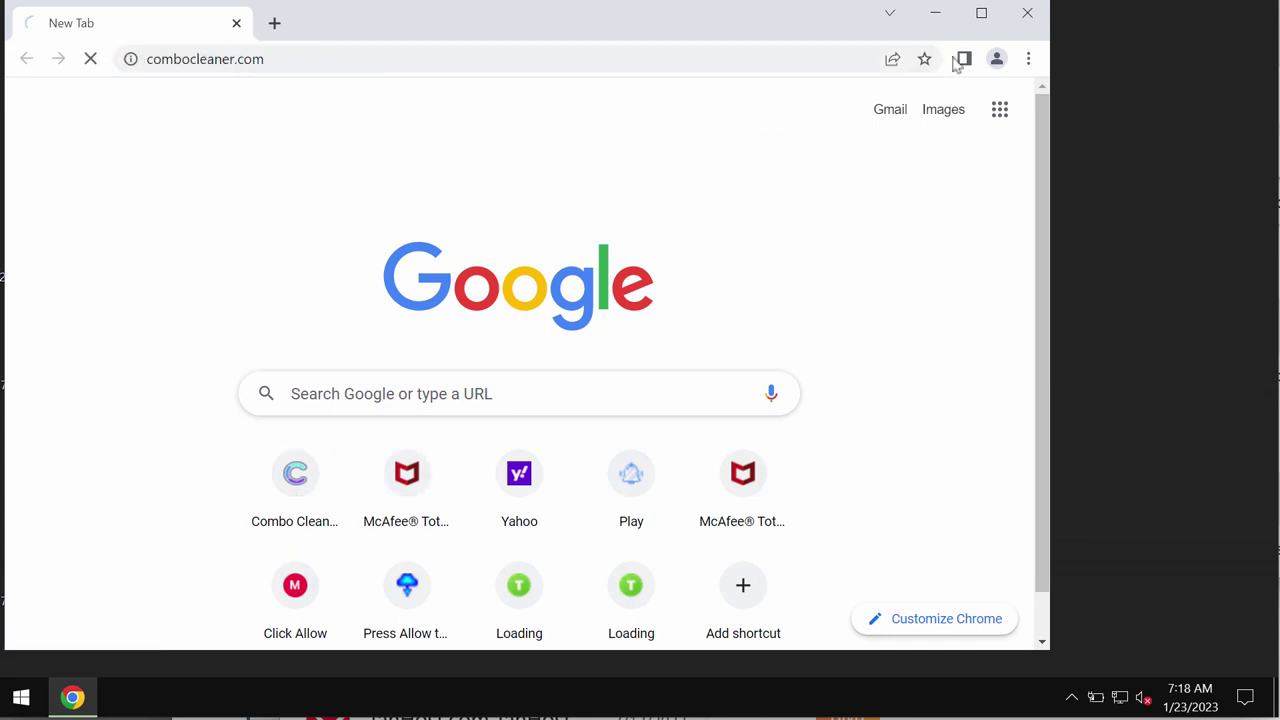
click(983, 13)
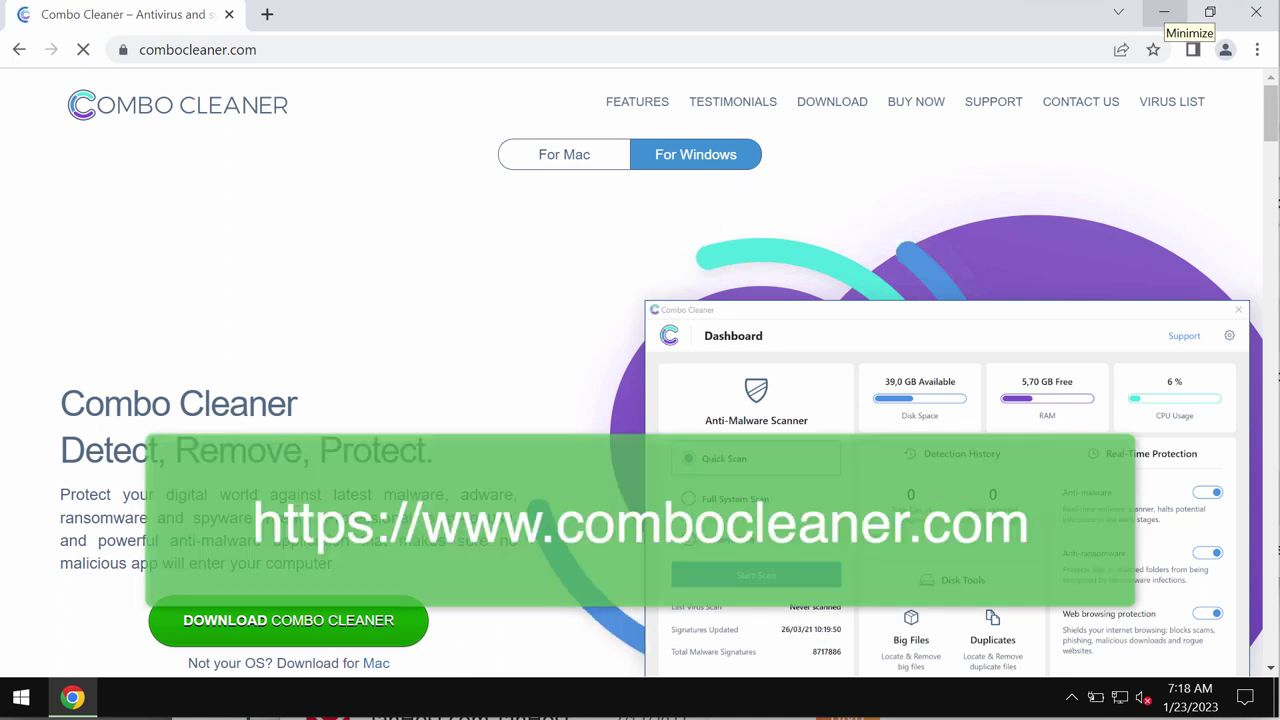
click(1163, 12)
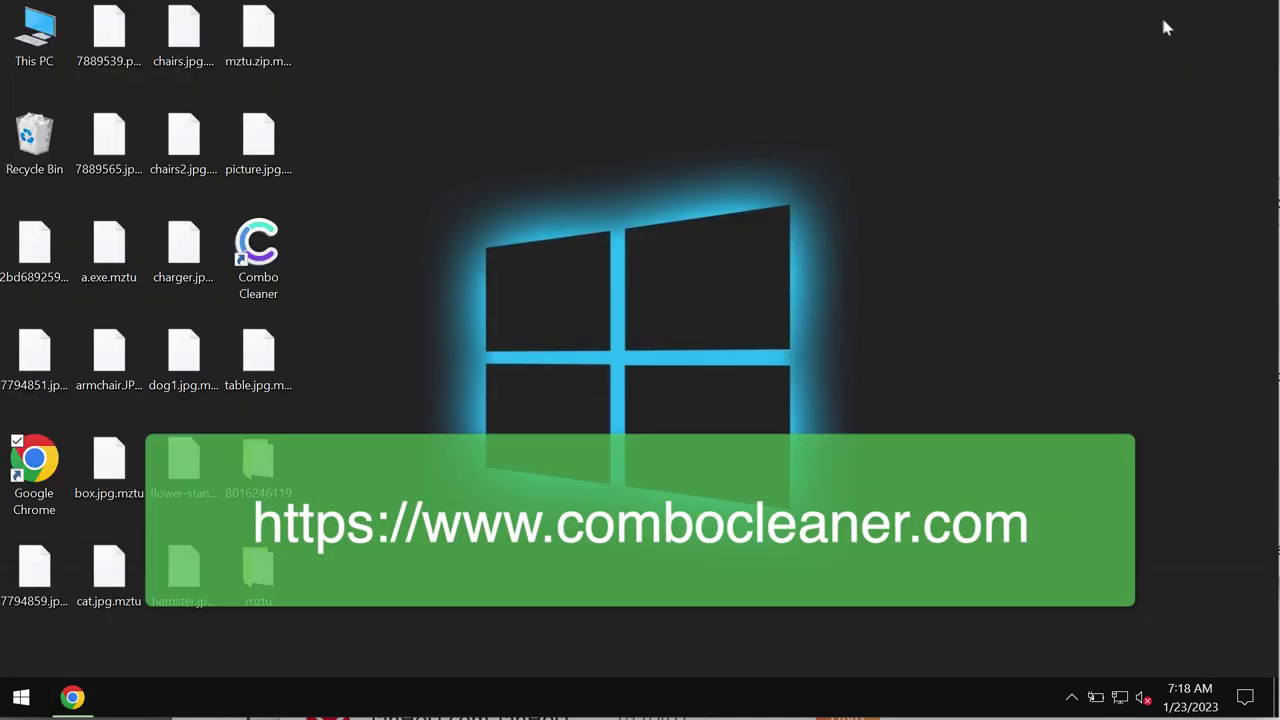
- Launch Combo Cleaner from the desktop and start a Quick Scan
click(268, 268)
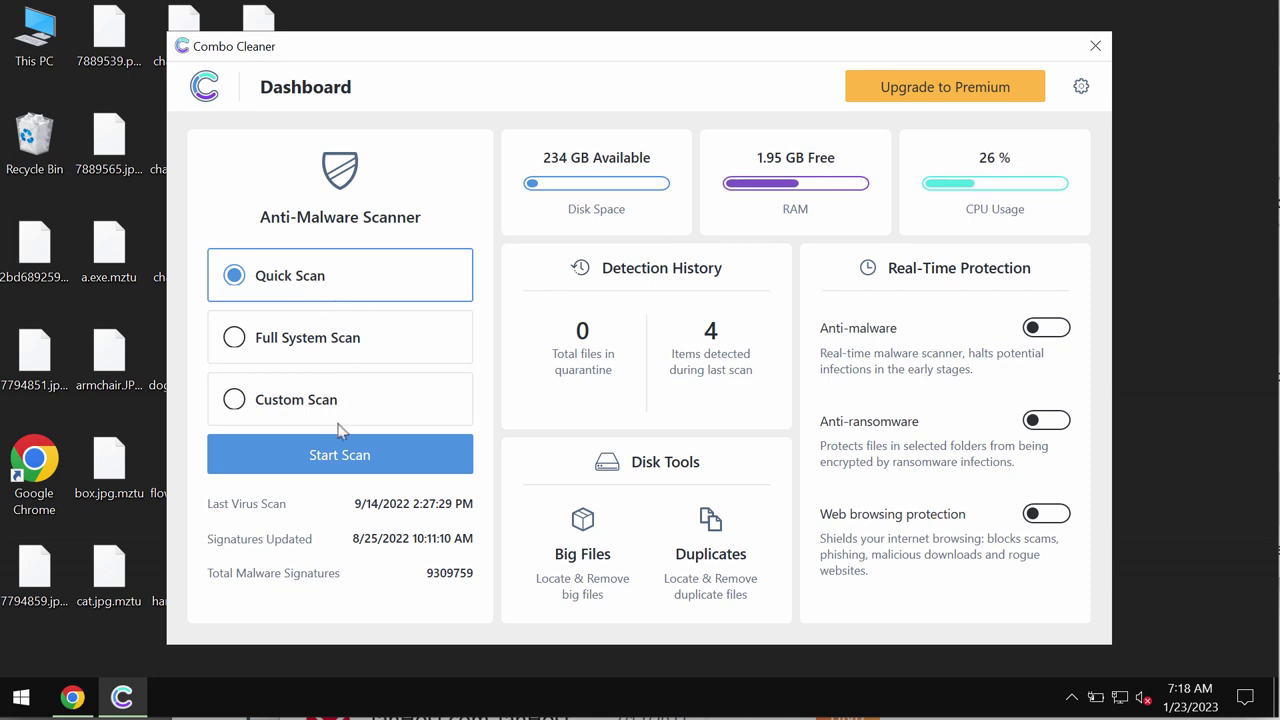
click(362, 466)
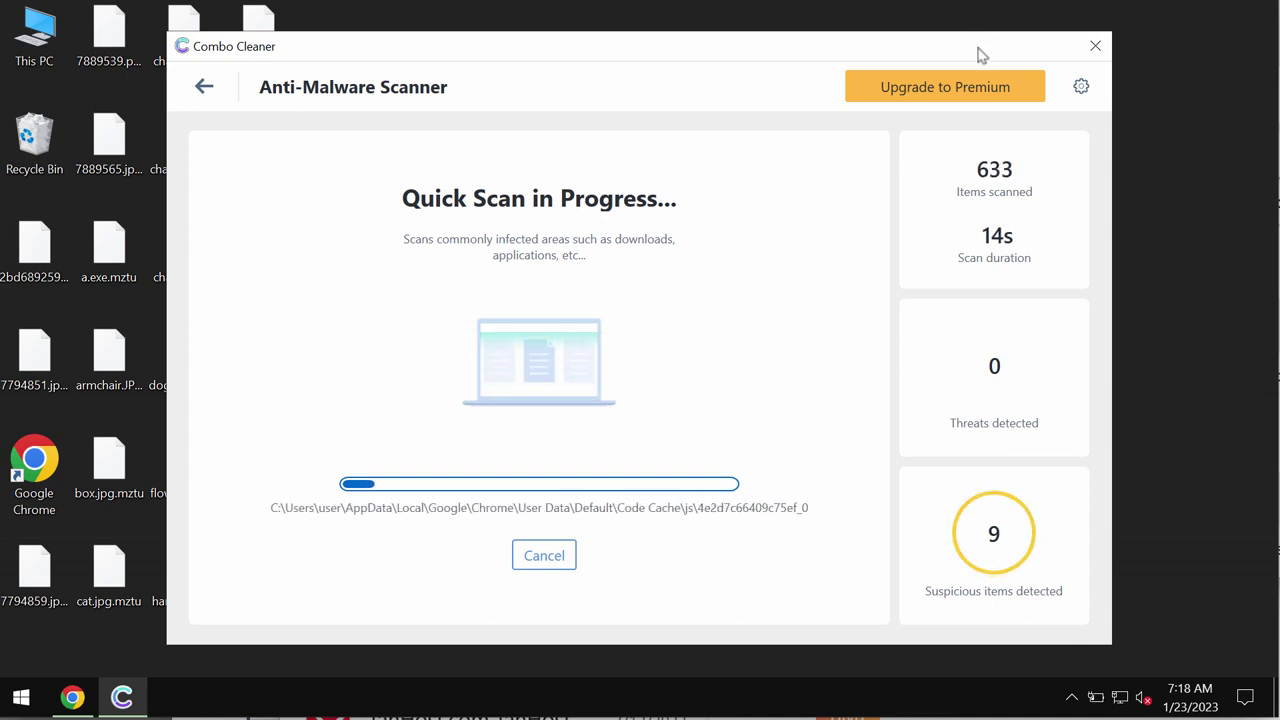
- Check the Anti-Ransomware settings, return to the running Quick Scan, and open the Premium upgrade page
click(1080, 91)
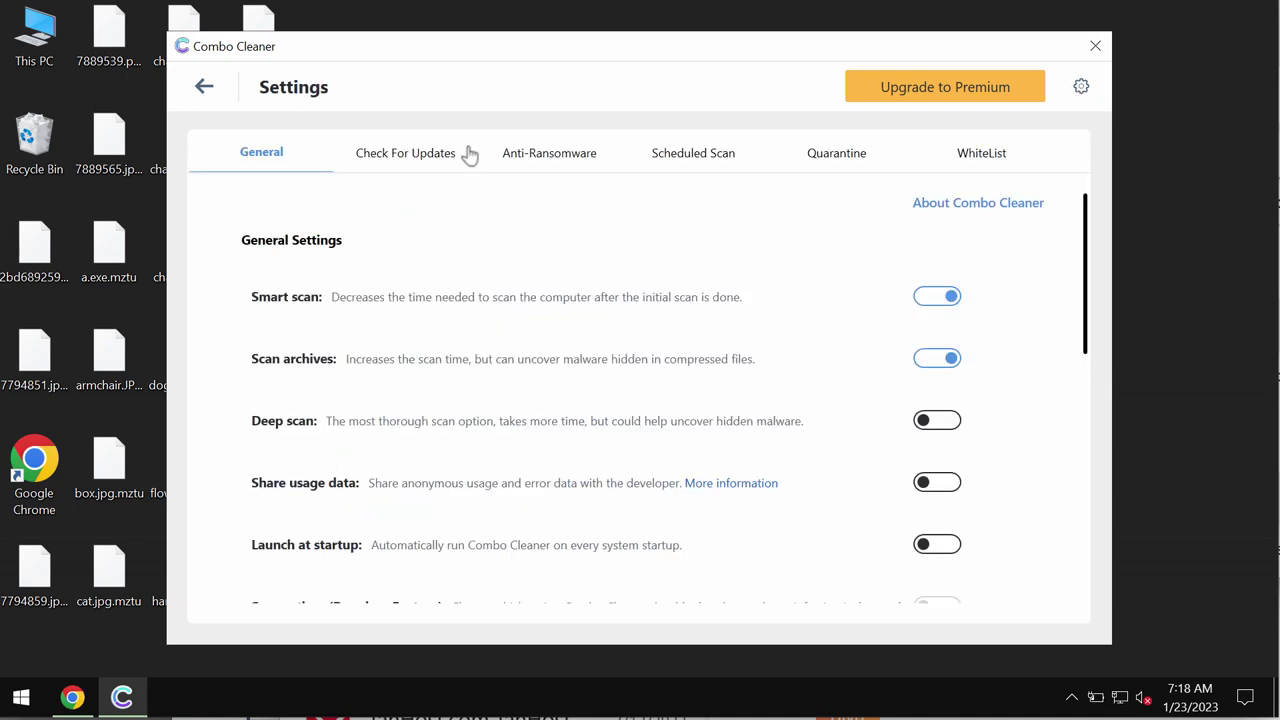
click(556, 158)
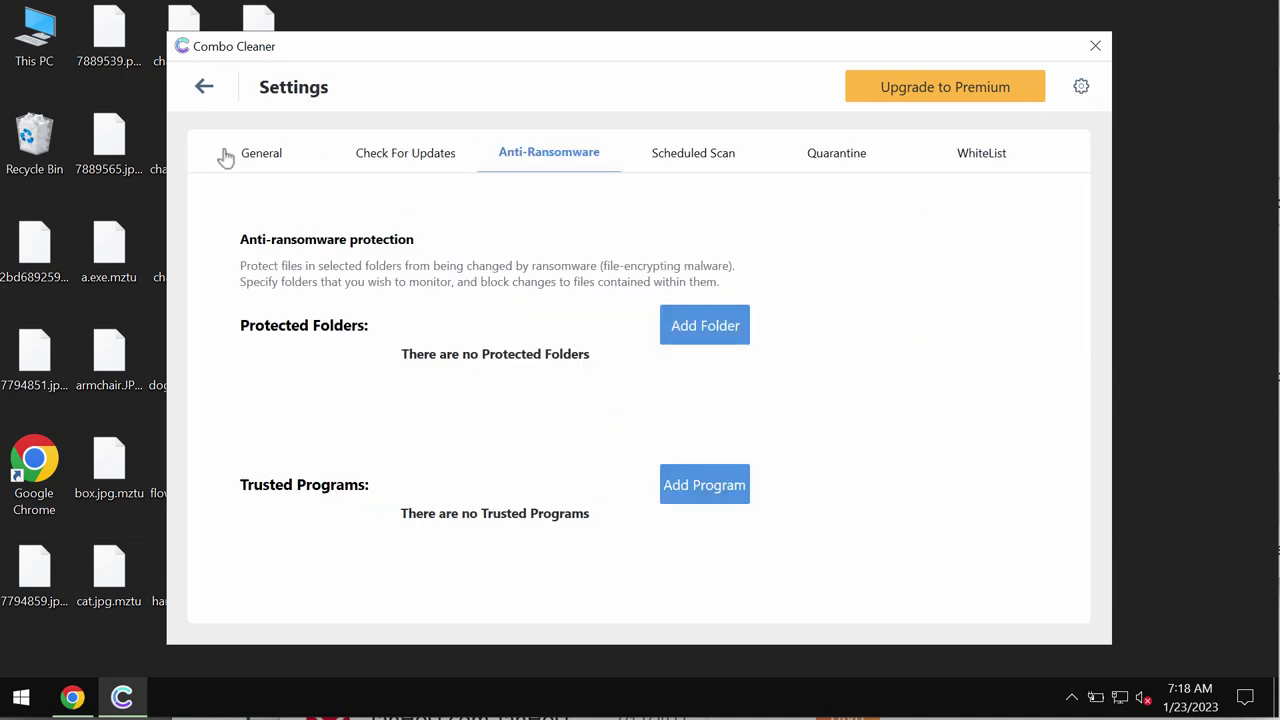
click(202, 89)
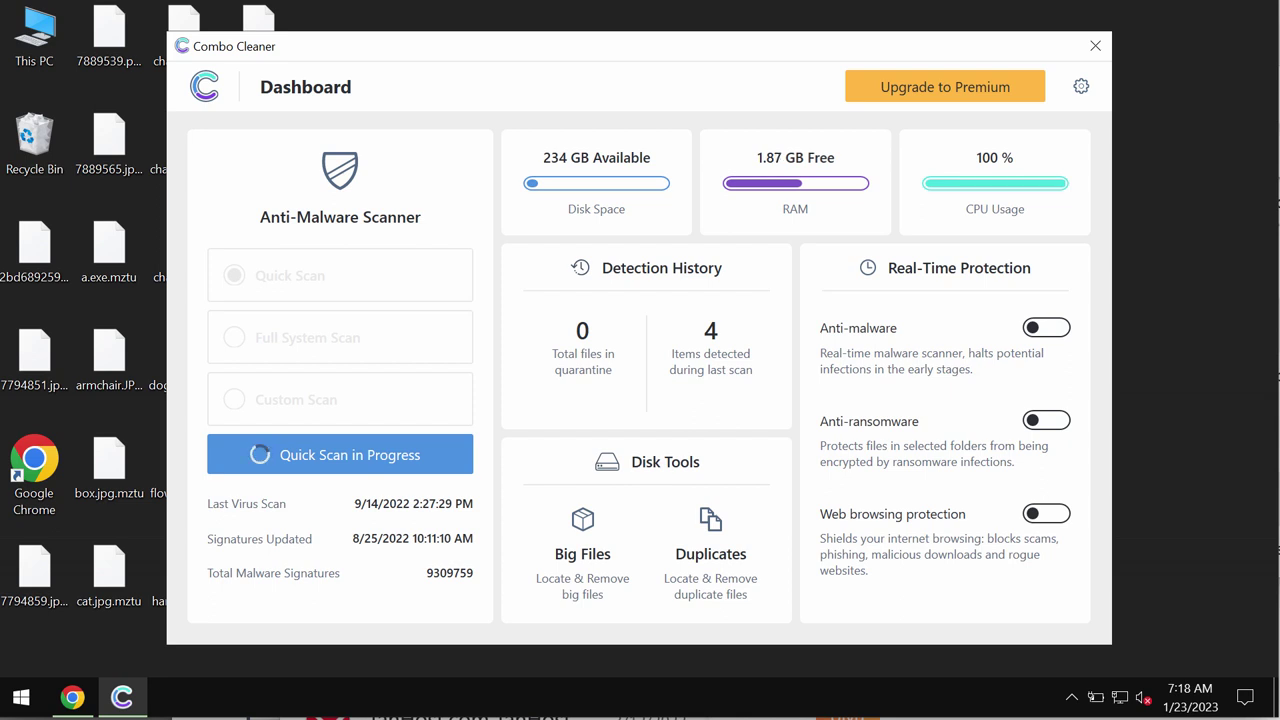
click(406, 463)
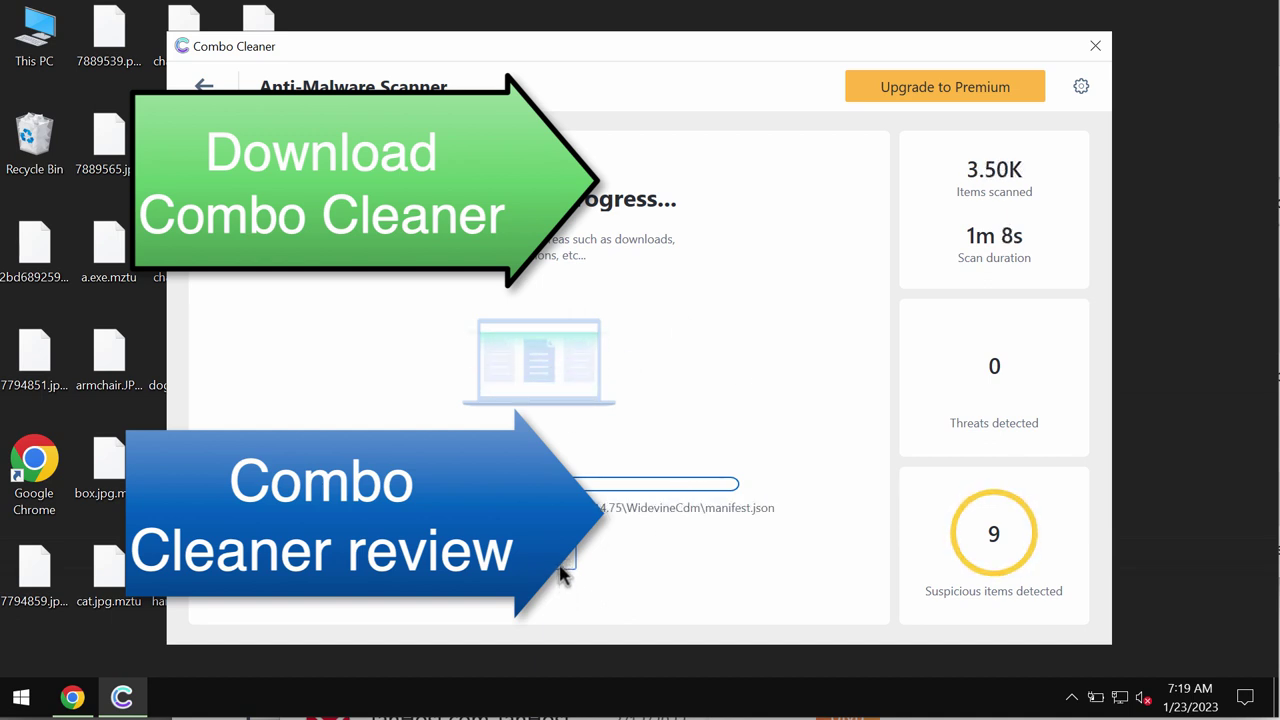
click(958, 97)
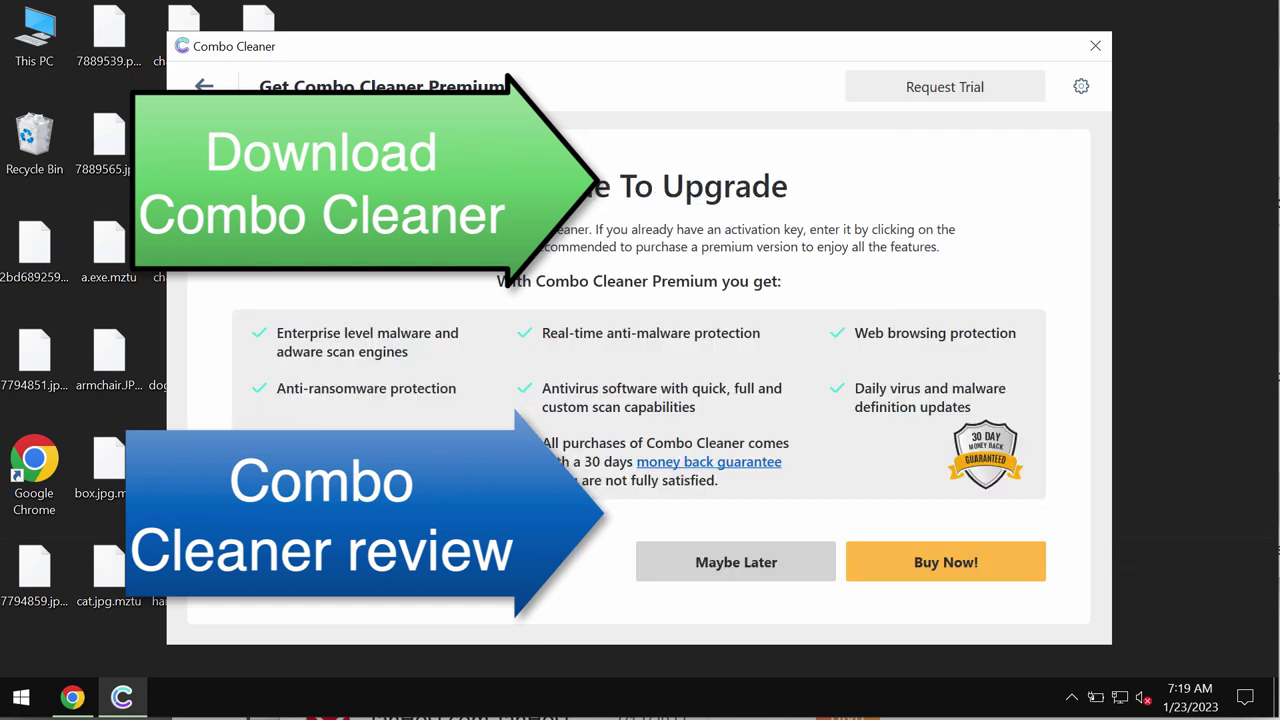